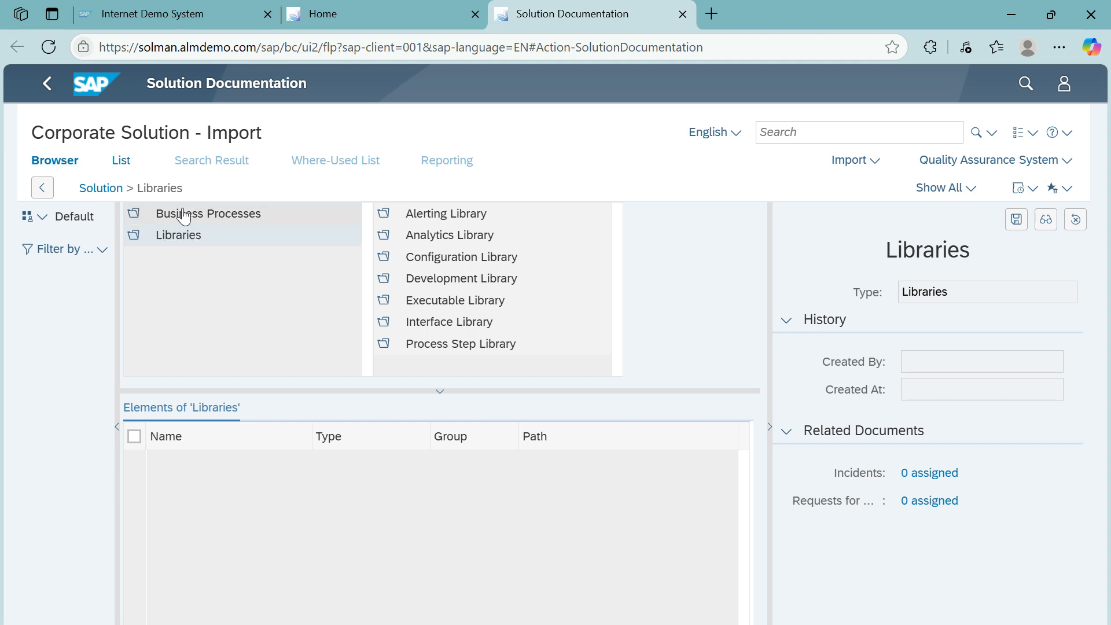
right_click(193, 286)
left_click(171, 310)
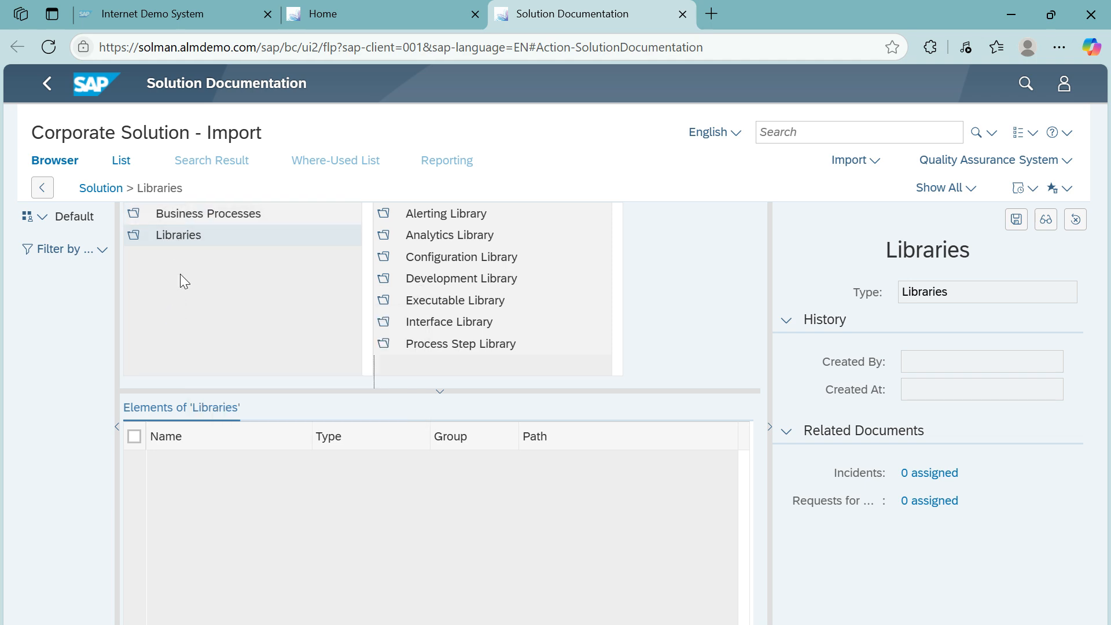
right_click(491, 366)
left_click(469, 359)
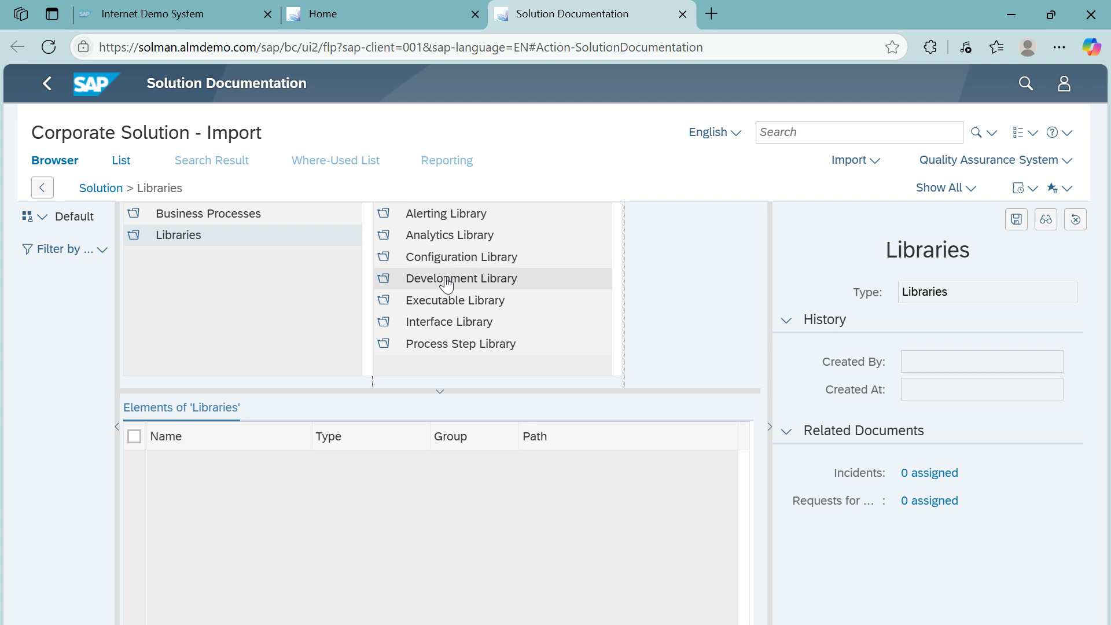
Open the Process Step Library and add a new process steps folder to it.
left_click(441, 346)
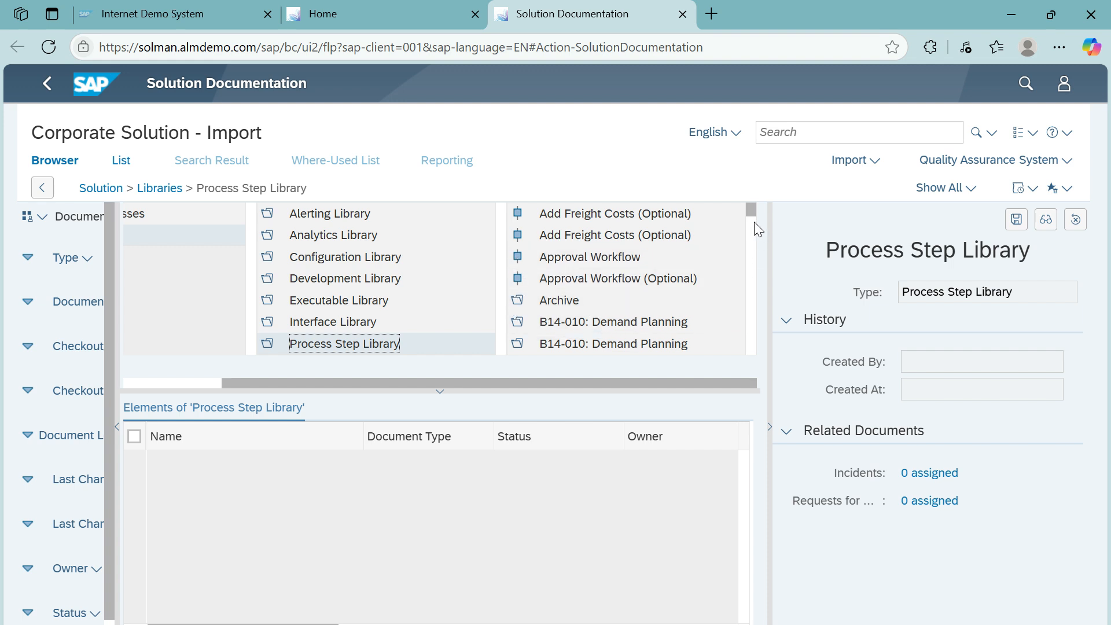
right_click(720, 305)
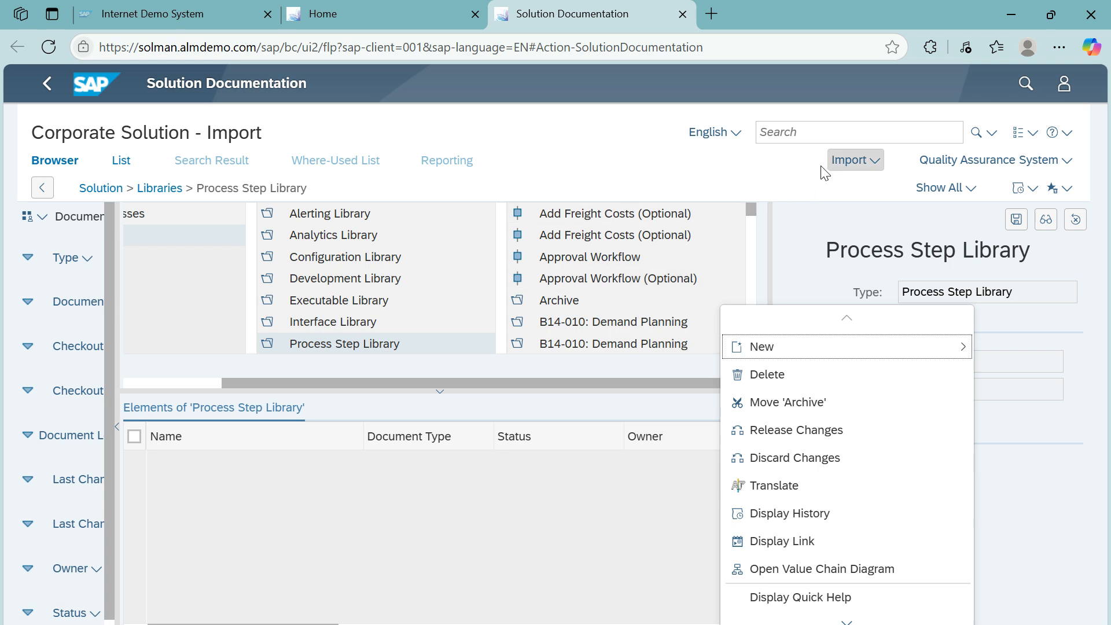
left_click(797, 175)
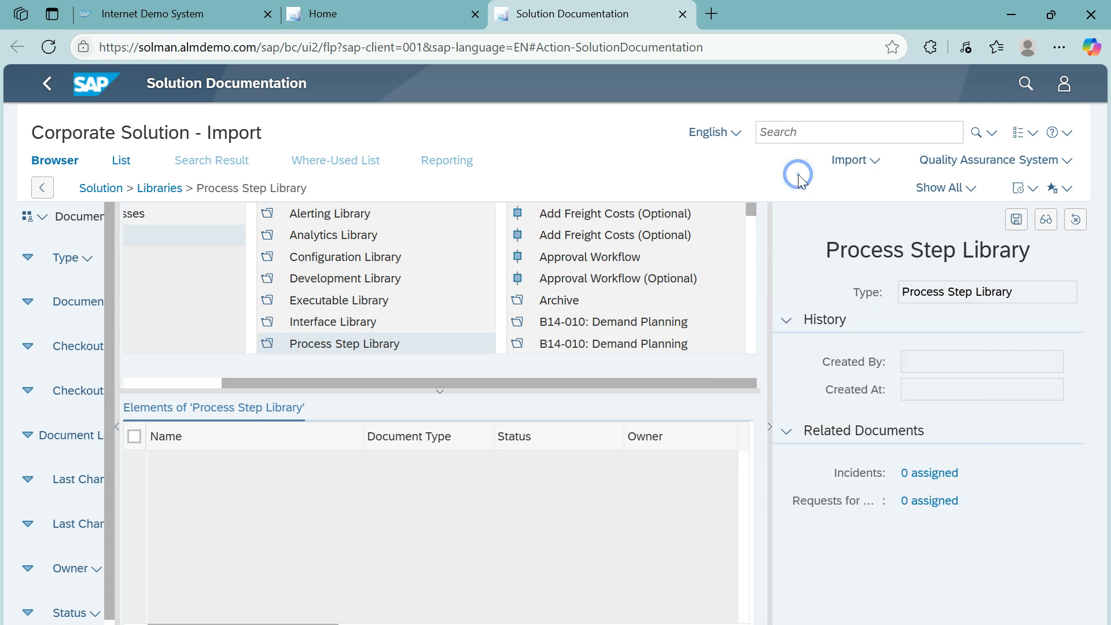
right_click(705, 309)
mouse_move(783, 359)
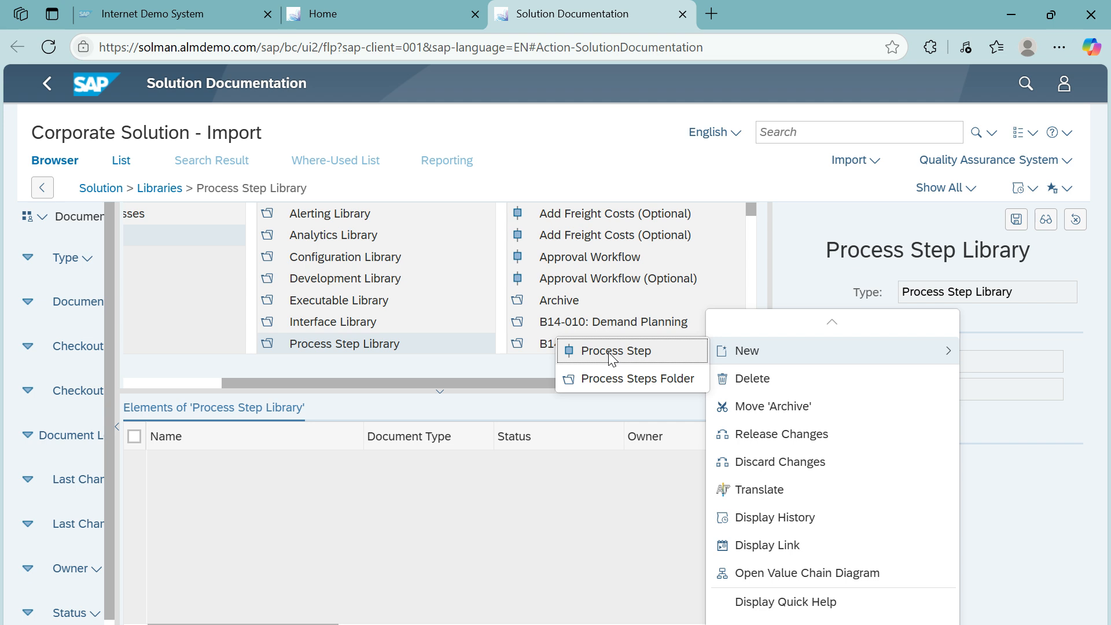
left_click(611, 378)
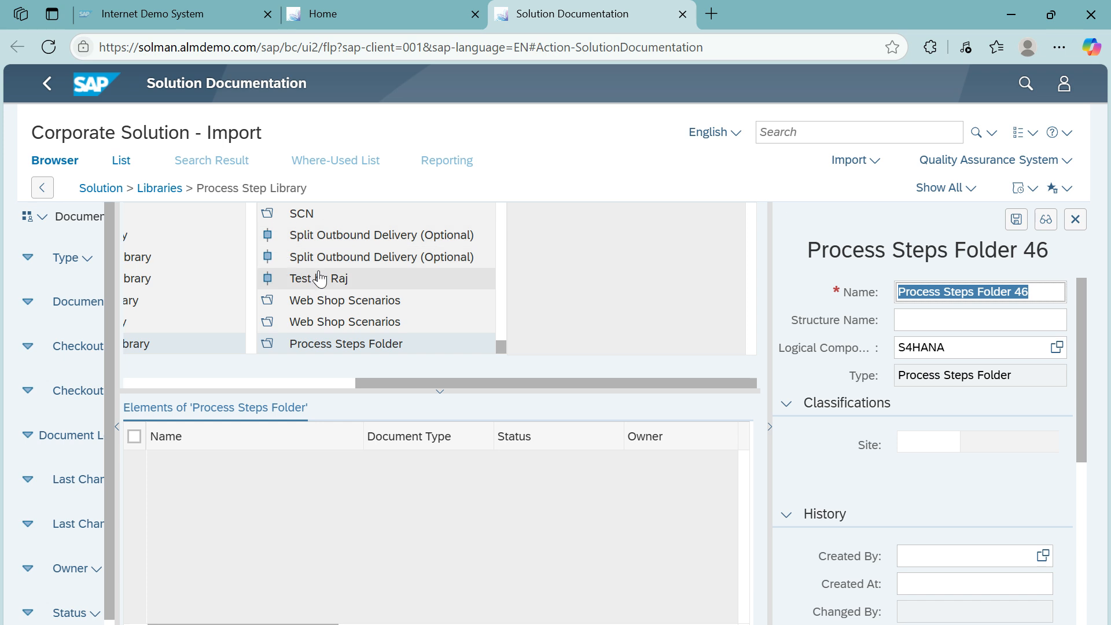
Name the new process steps folder "Sales orders" and save it.
left_click(1045, 289)
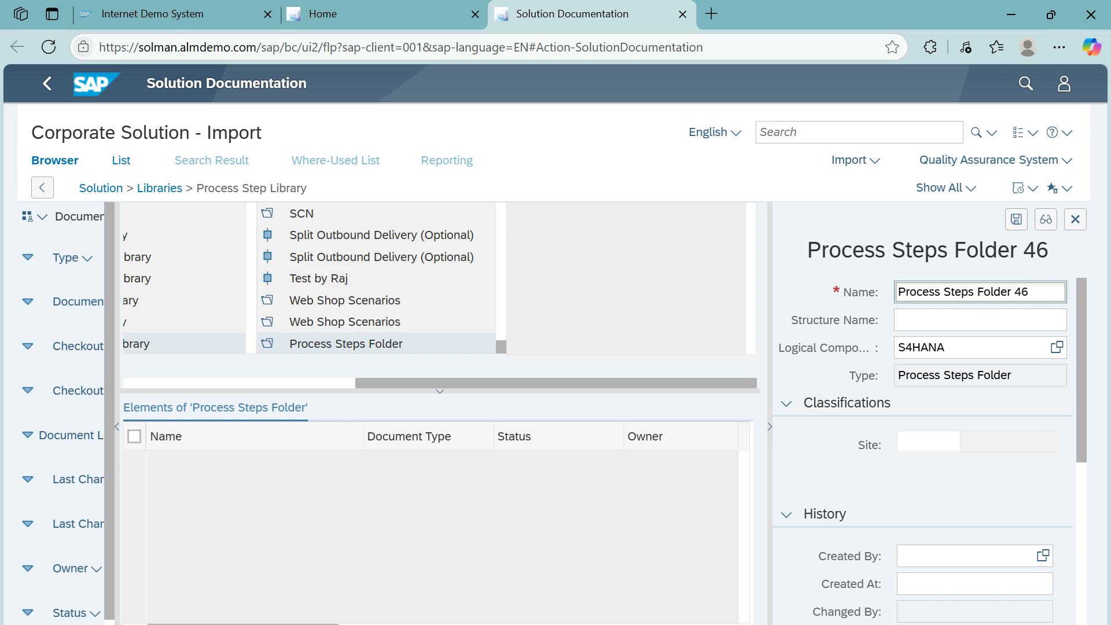
key("BackSpace")
key("BackSpace")
key("BackSpace")
key("BackSpace")
key("BackSpace")
key("BackSpace")
key("BackSpace")
key("BackSpace")
key("BackSpace")
key("BackSpace")
key("BackSpace")
key("BackSpace")
key("BackSpace")
key("BackSpace")
key("BackSpace")
key("BackSpace")
key("BackSpace")
key("BackSpace")
key("BackSpace")
key("BackSpace")
type("Sales orders")
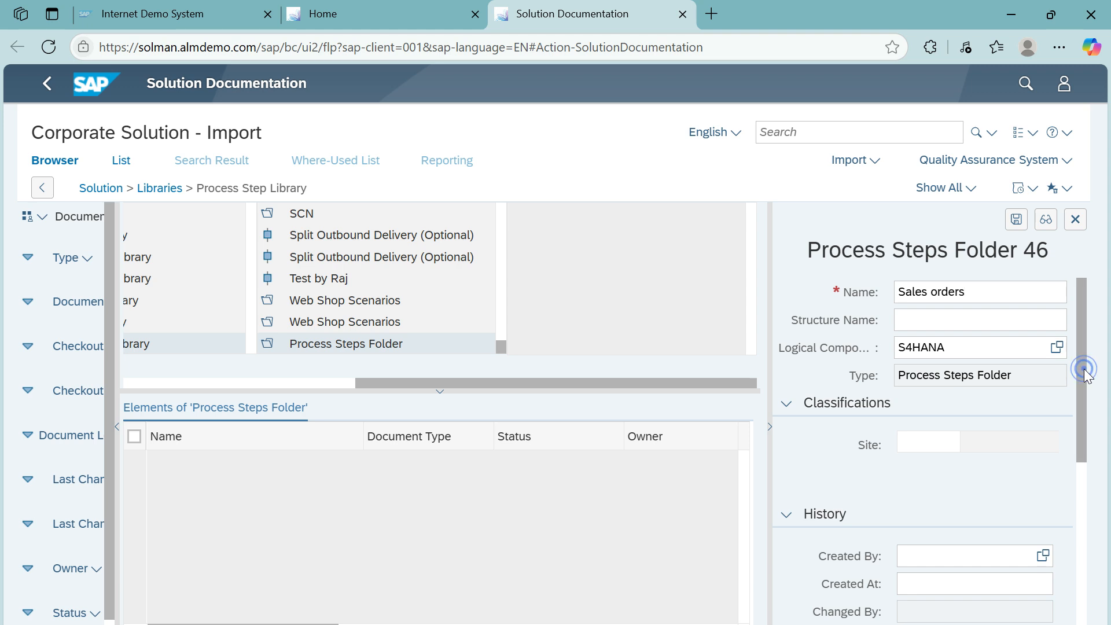
scroll(1080, 433, "down", 2)
left_click_drag(1078, 426, 1083, 474)
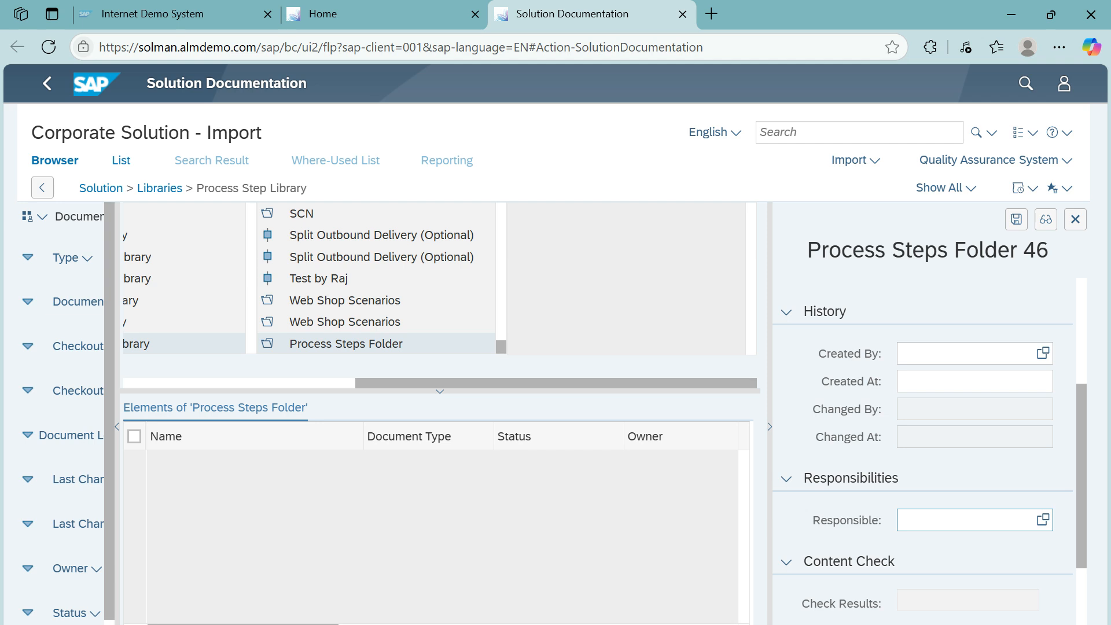
left_click_drag(1078, 525, 1053, 367)
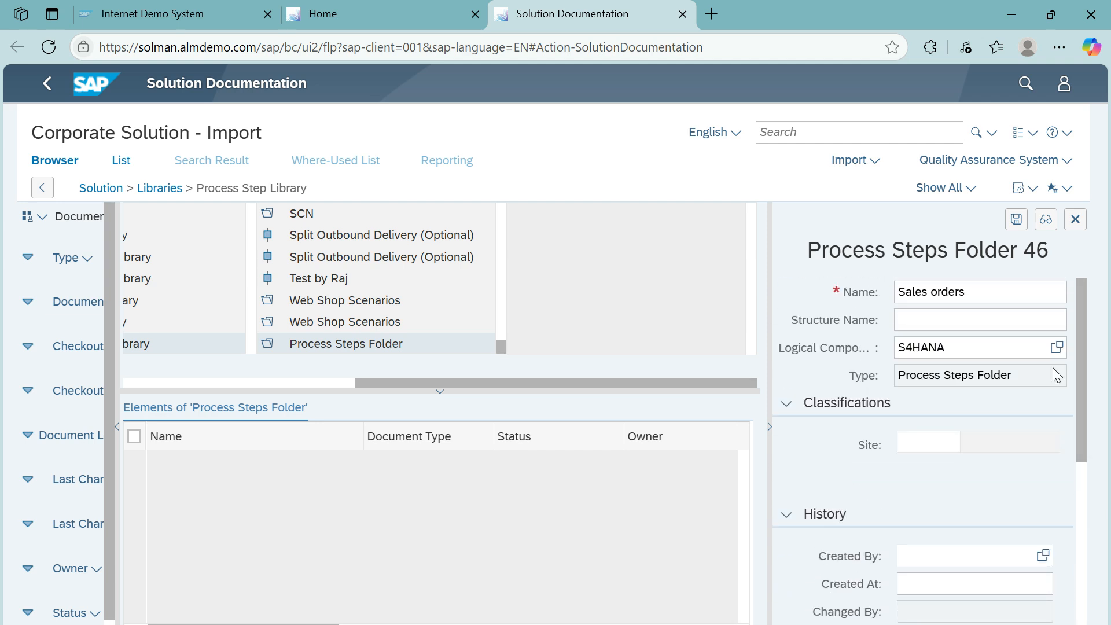
left_click(1016, 220)
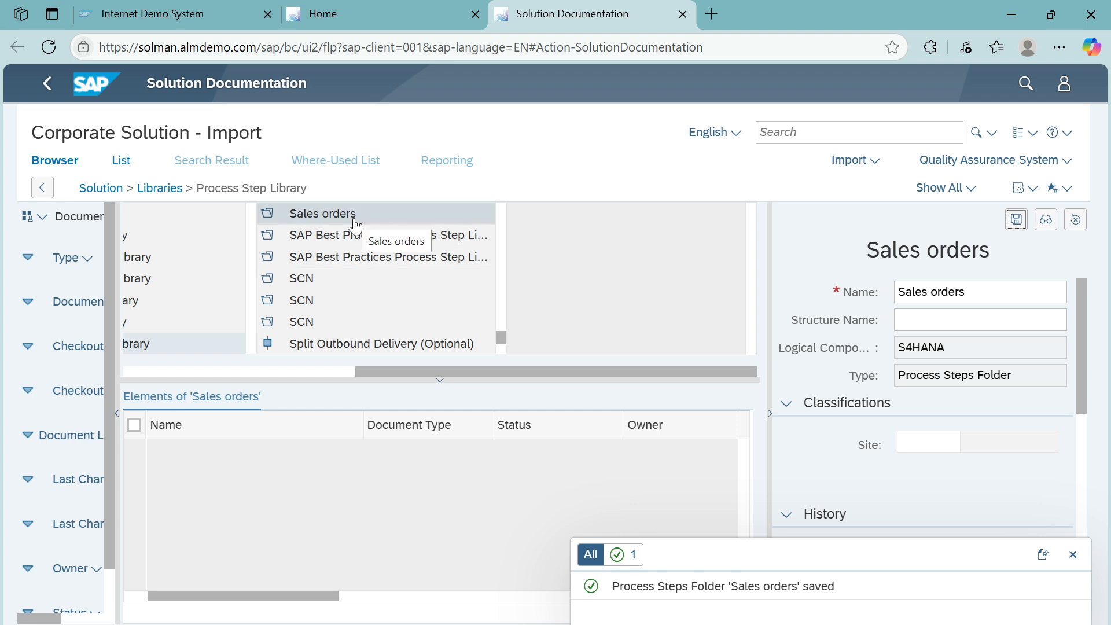
Add an original process step named "Create sales order" inside the Sales orders folder.
left_click(319, 219)
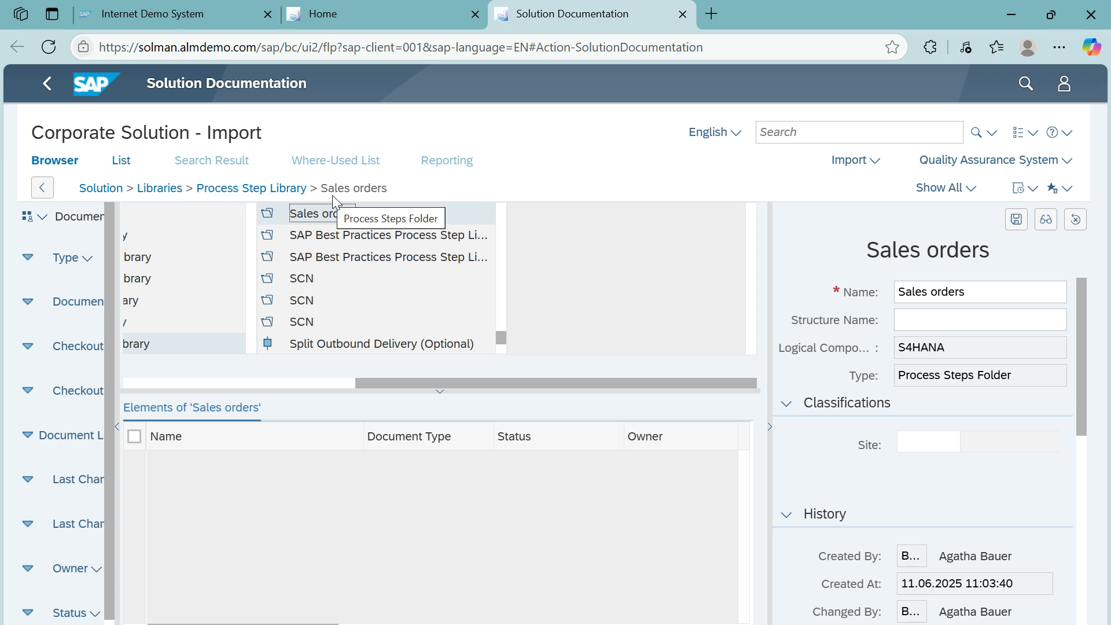
right_click(588, 281)
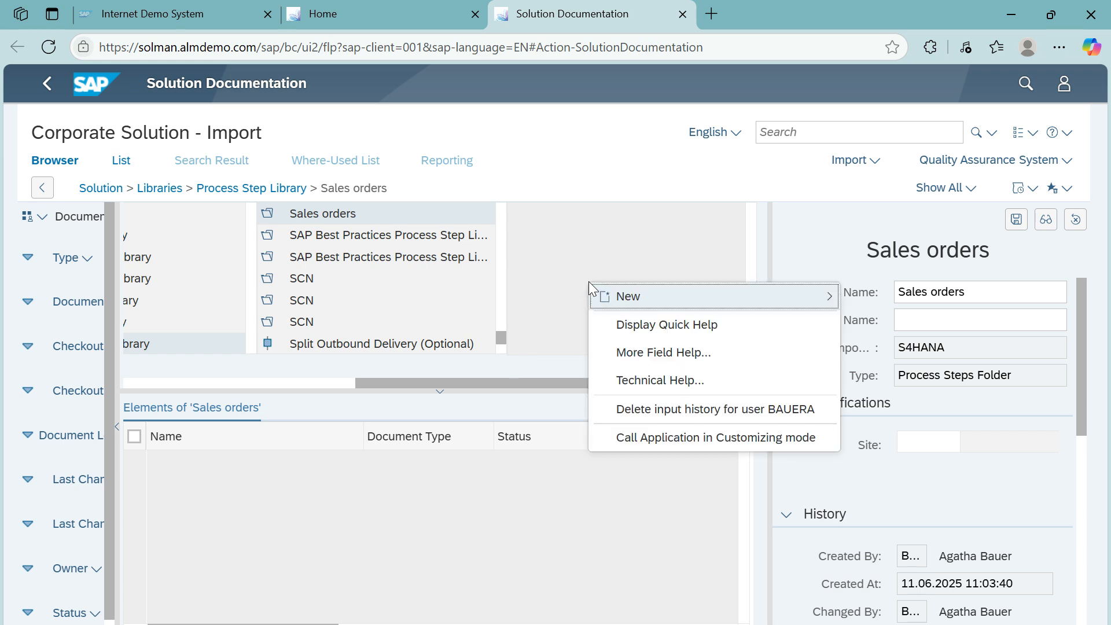
mouse_move(623, 307)
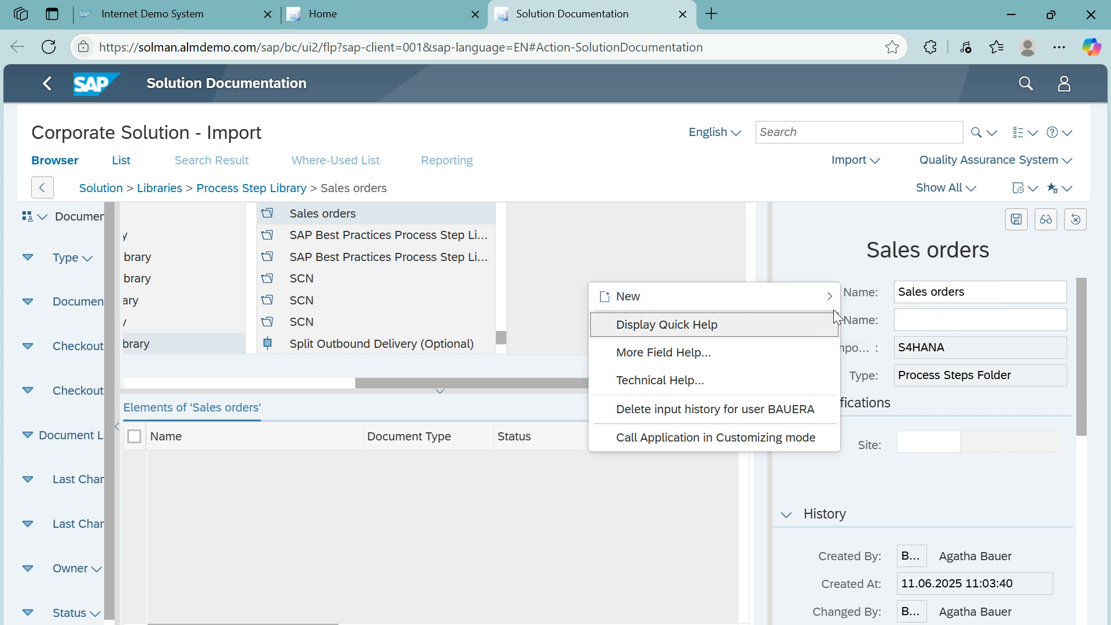
left_click(869, 303)
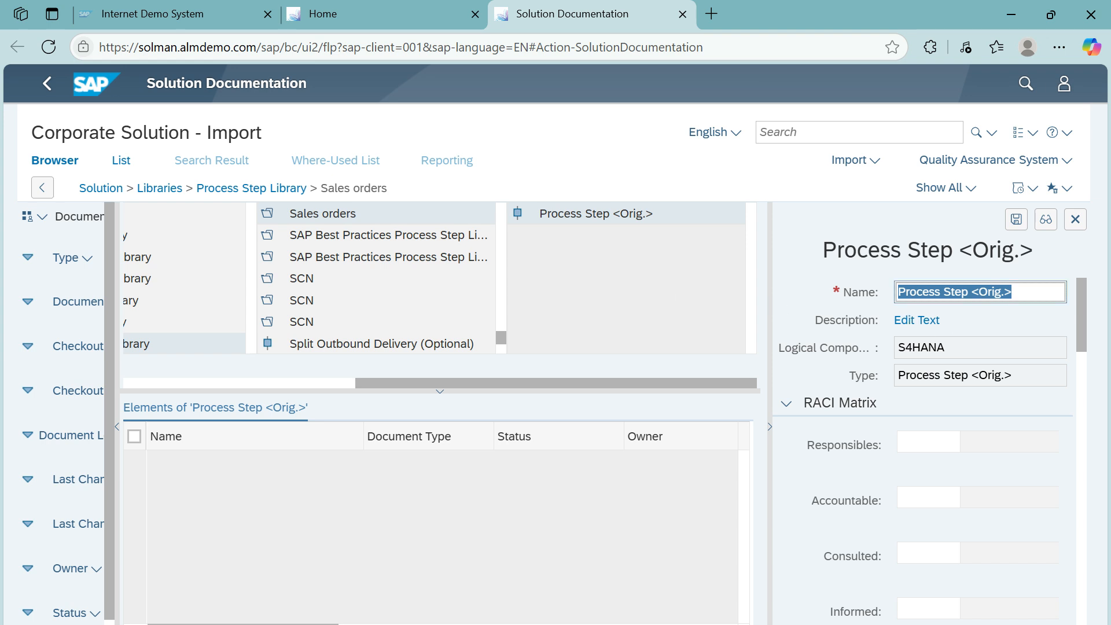
type("C")
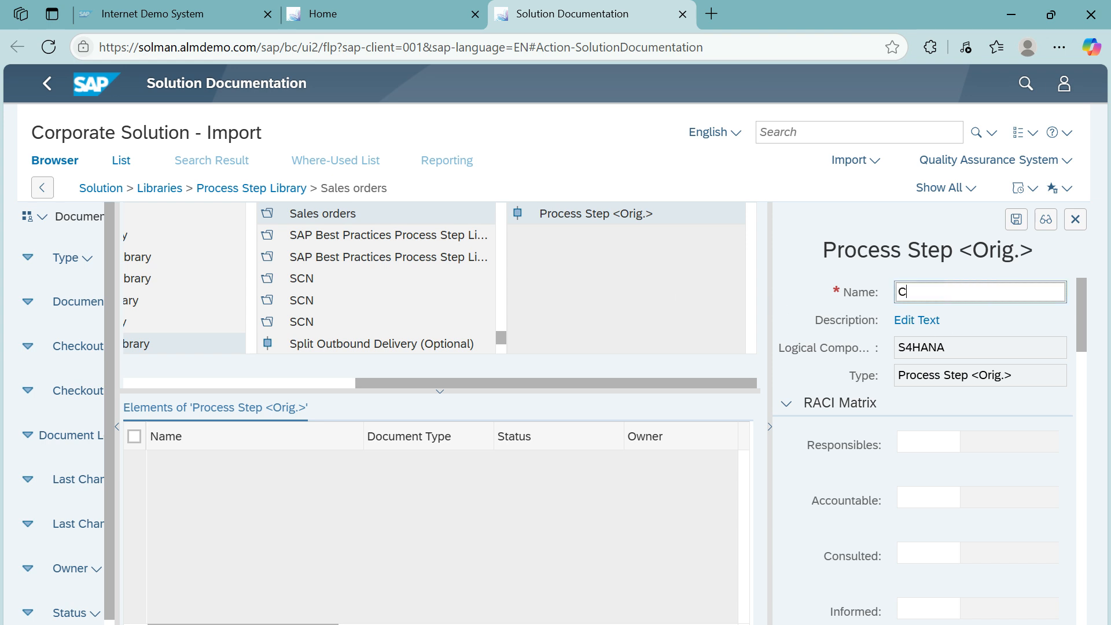
type("reate sales order")
Set the new process step's task type to User Task and save the step.
left_click_drag(1082, 331, 1070, 432)
left_click(1032, 302)
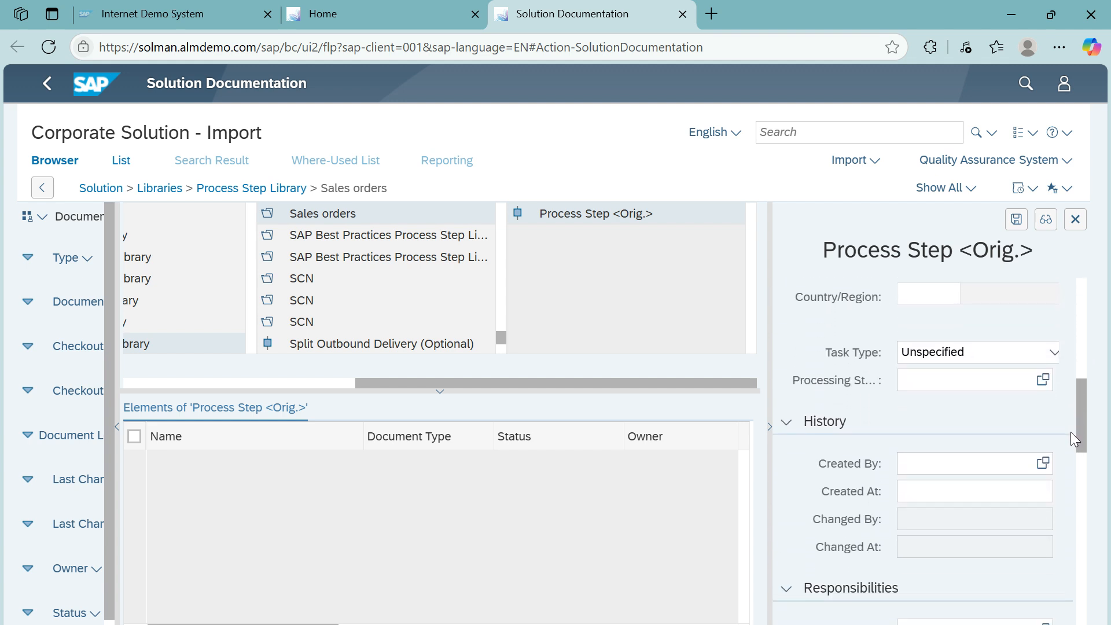
left_click(1053, 355)
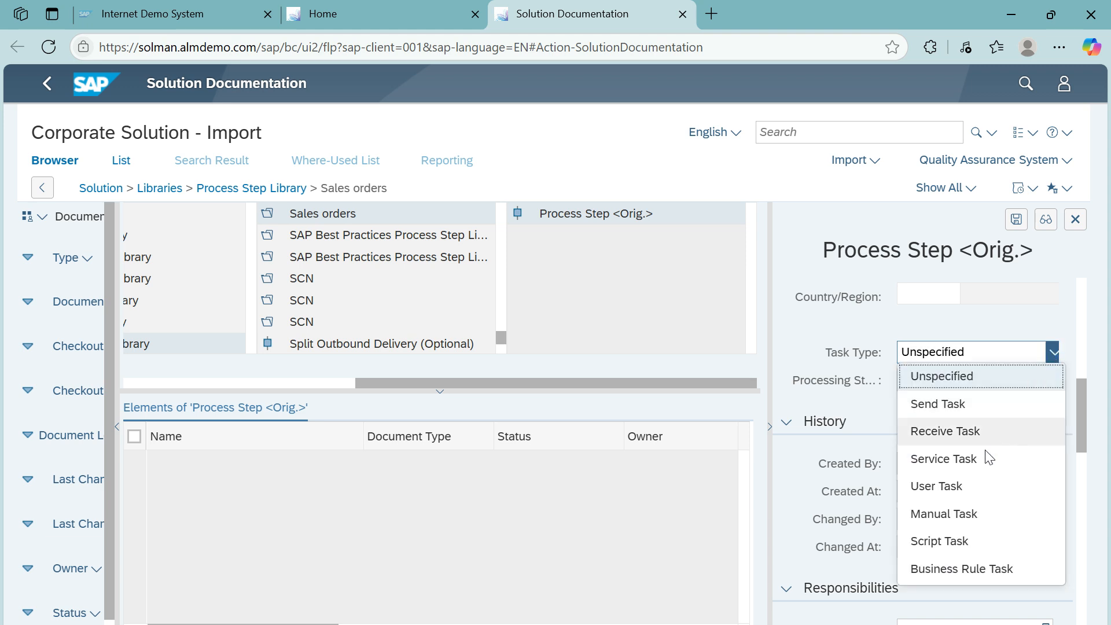
left_click(954, 489)
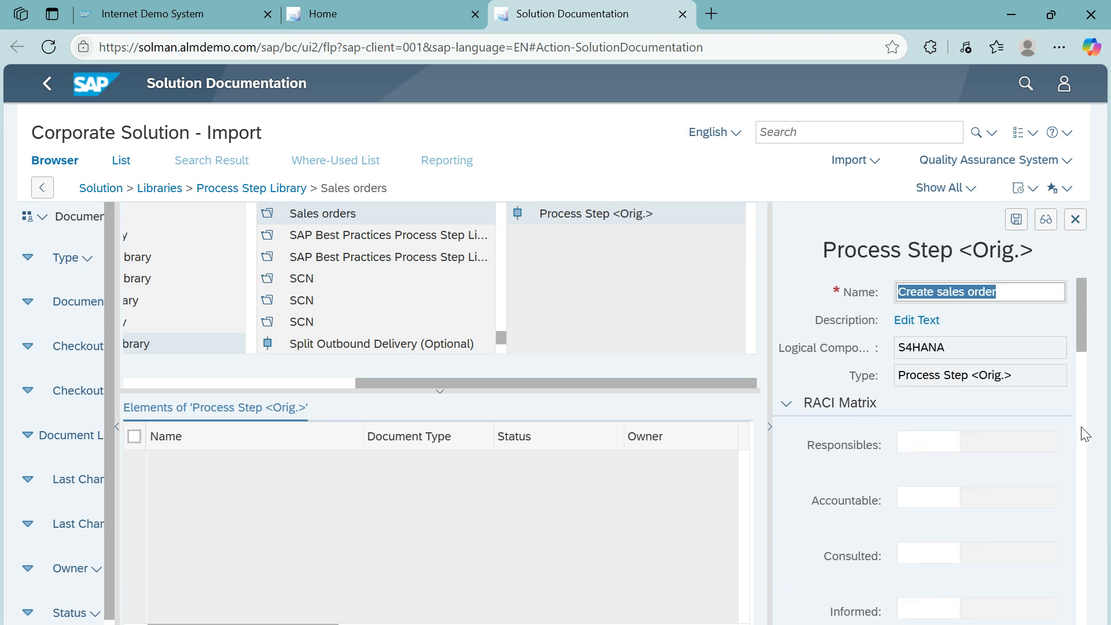
left_click(1080, 431)
left_click_drag(1078, 390, 1056, 287)
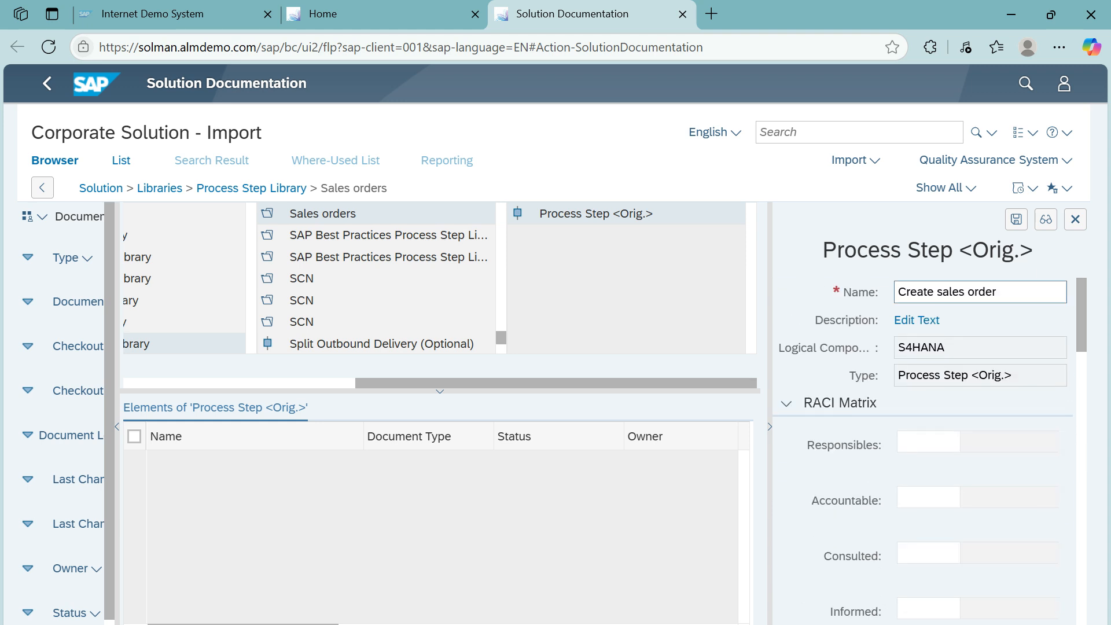
left_click(1016, 220)
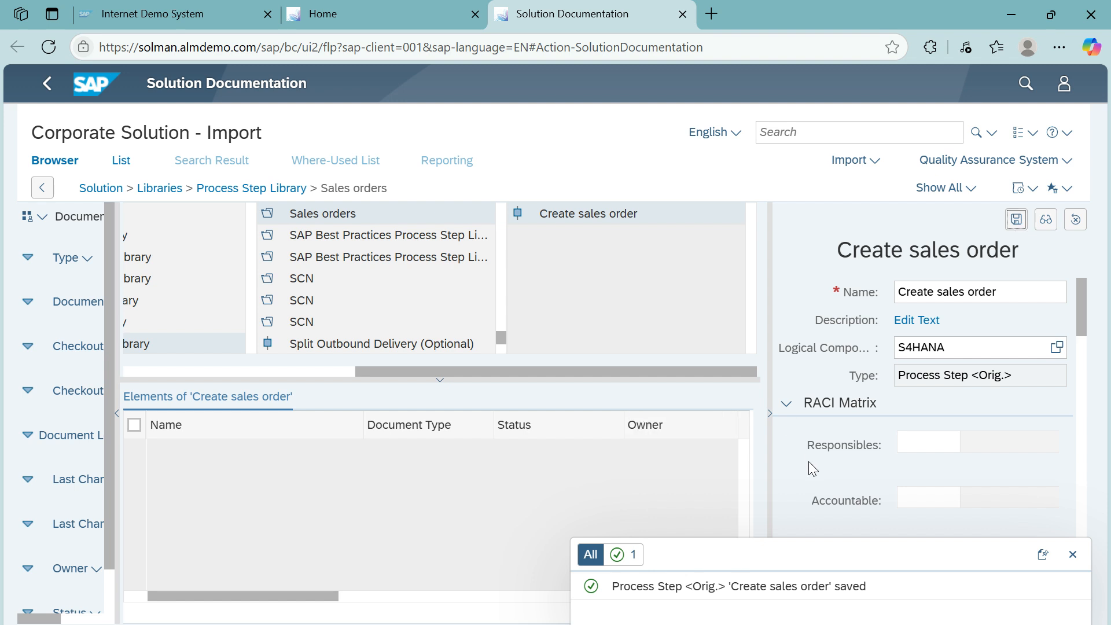
Open the saved Create sales order process step to display its elements.
left_click(590, 217)
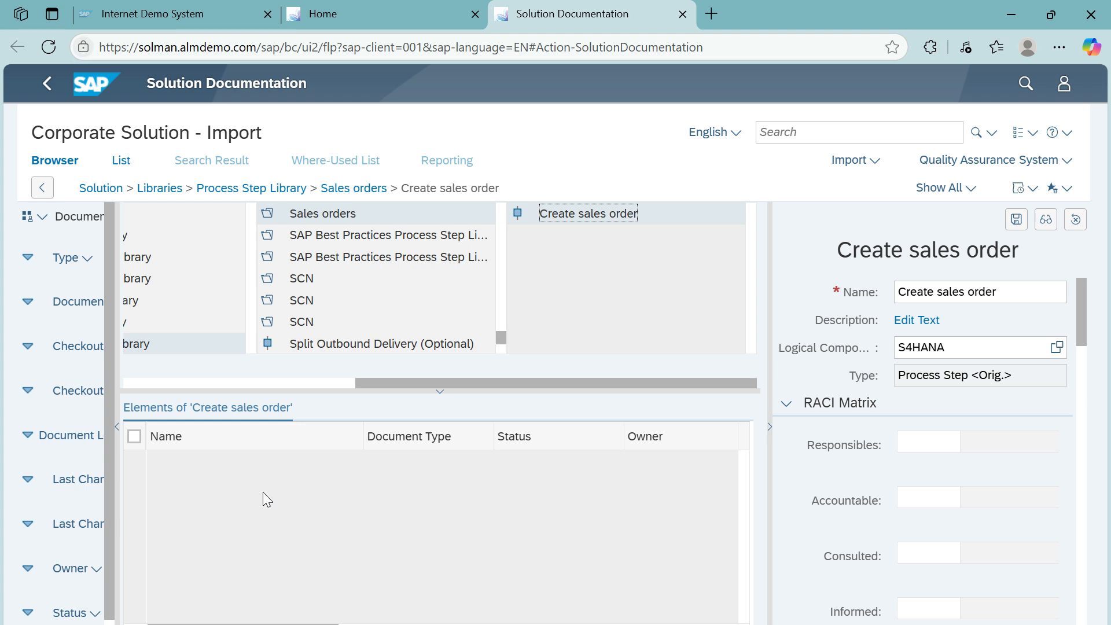
key("XF86AudioLowerVolume")
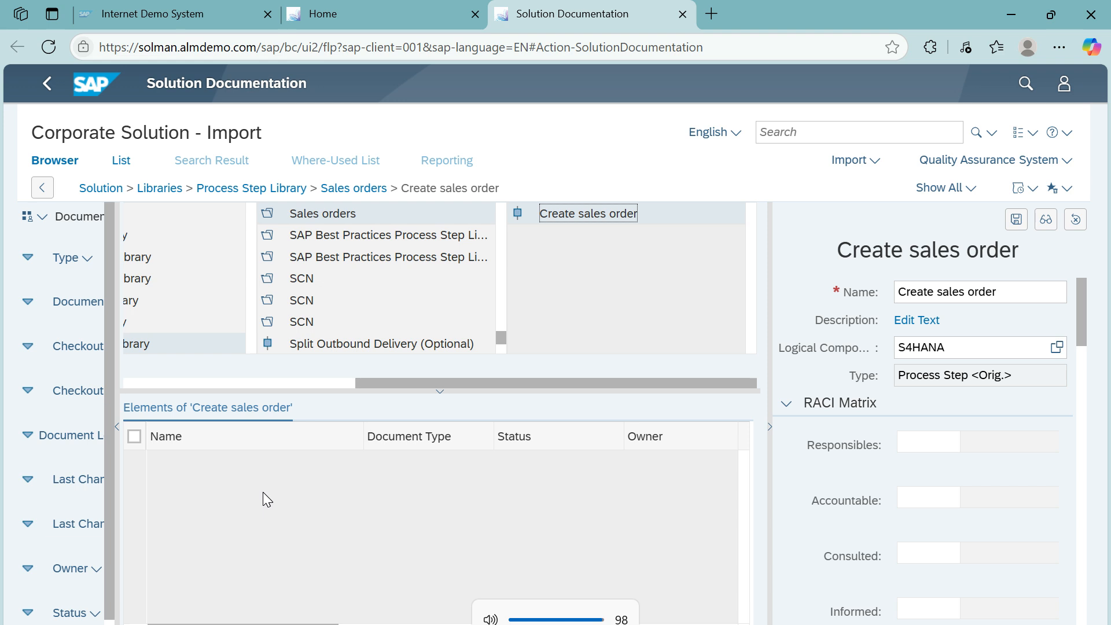